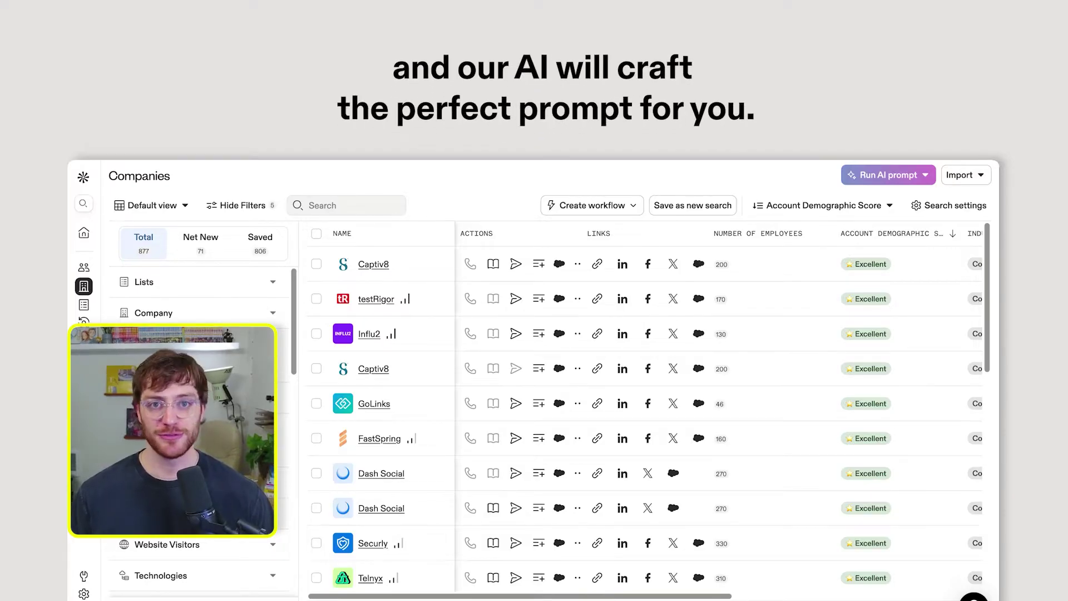
# Create a custom AI prompt field asking 'Is this company SOC 2 compliant?' and preview it.
pyautogui.click(887, 87)
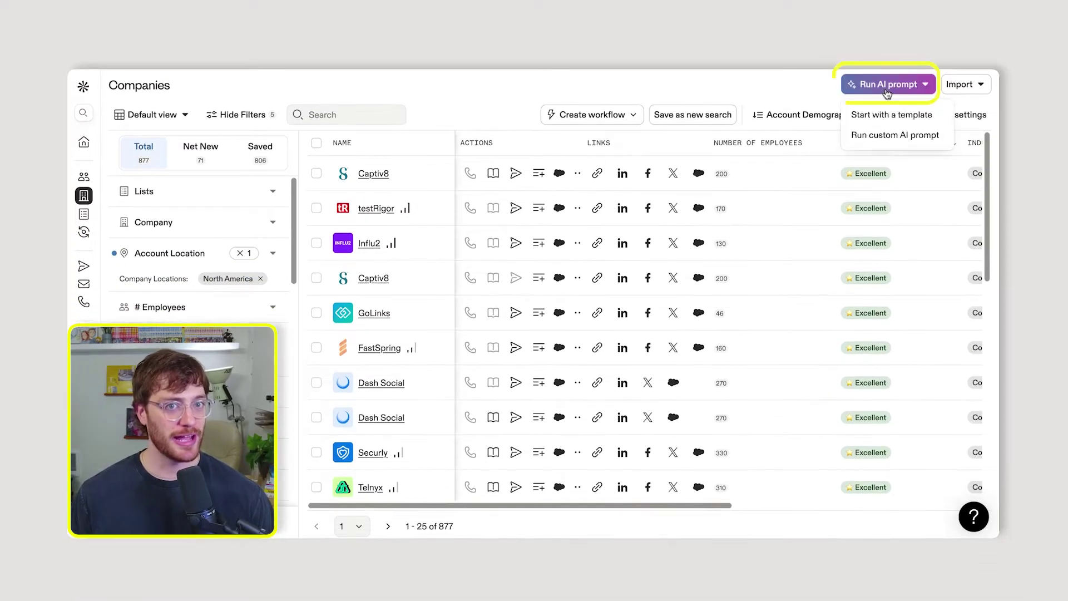
pyautogui.click(893, 136)
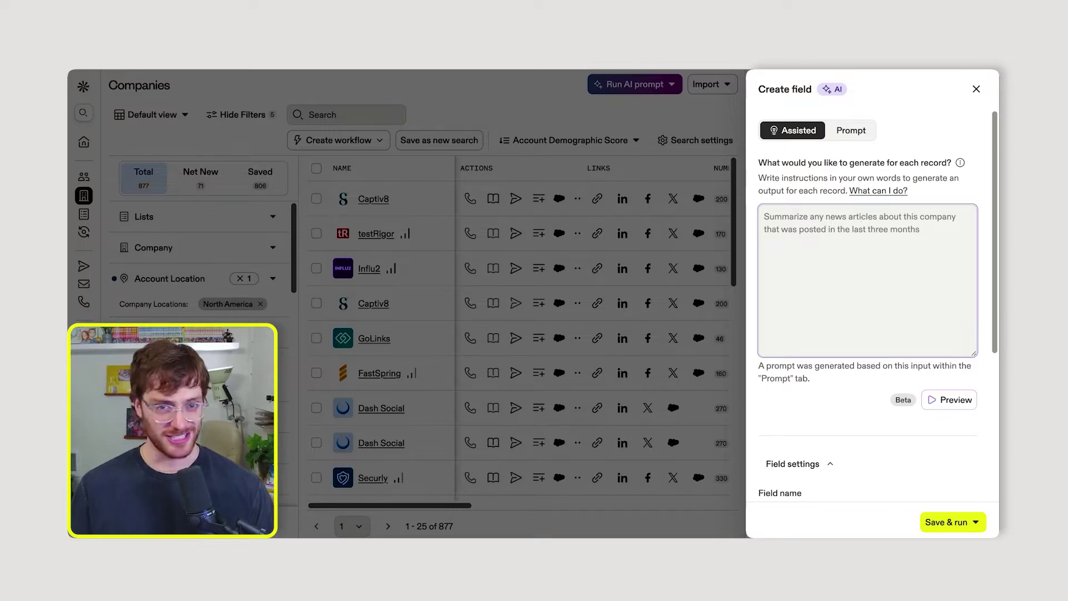
pyautogui.write('Is this company SOC 2 ')
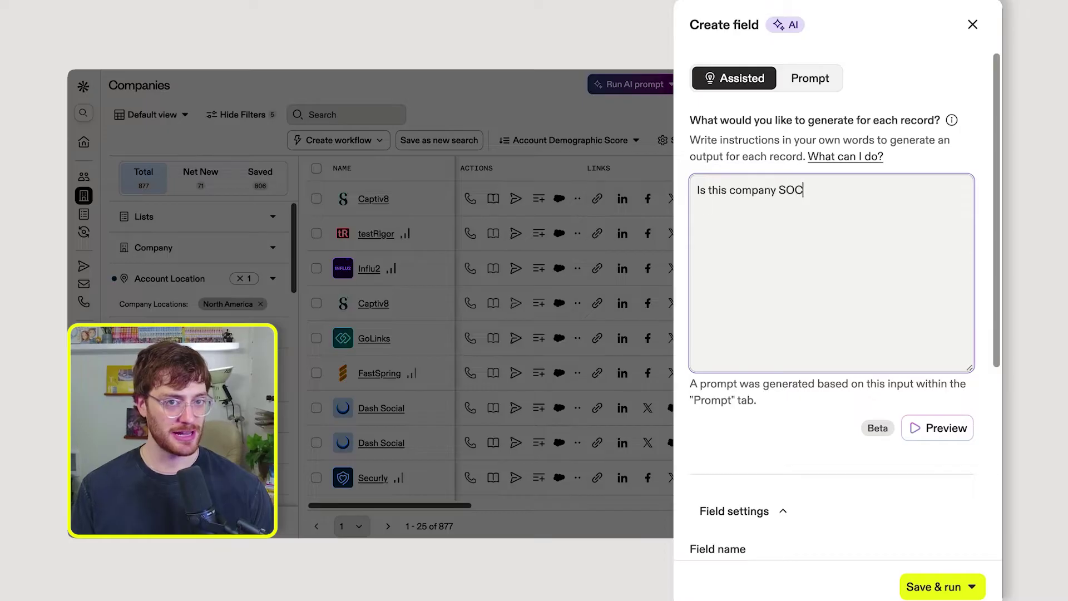
pyautogui.write('complia')
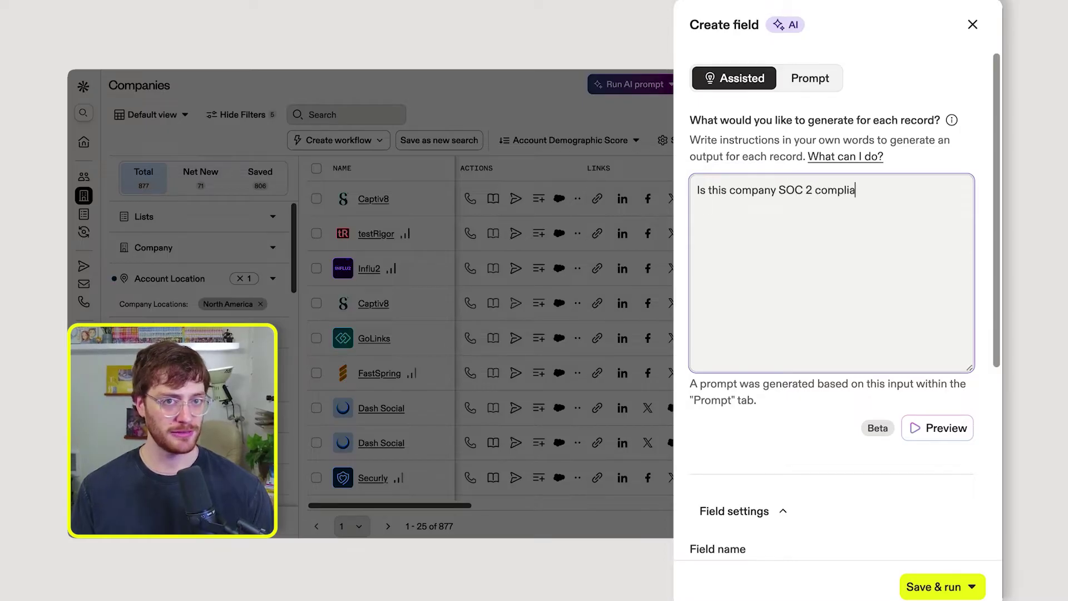
pyautogui.write('nt?')
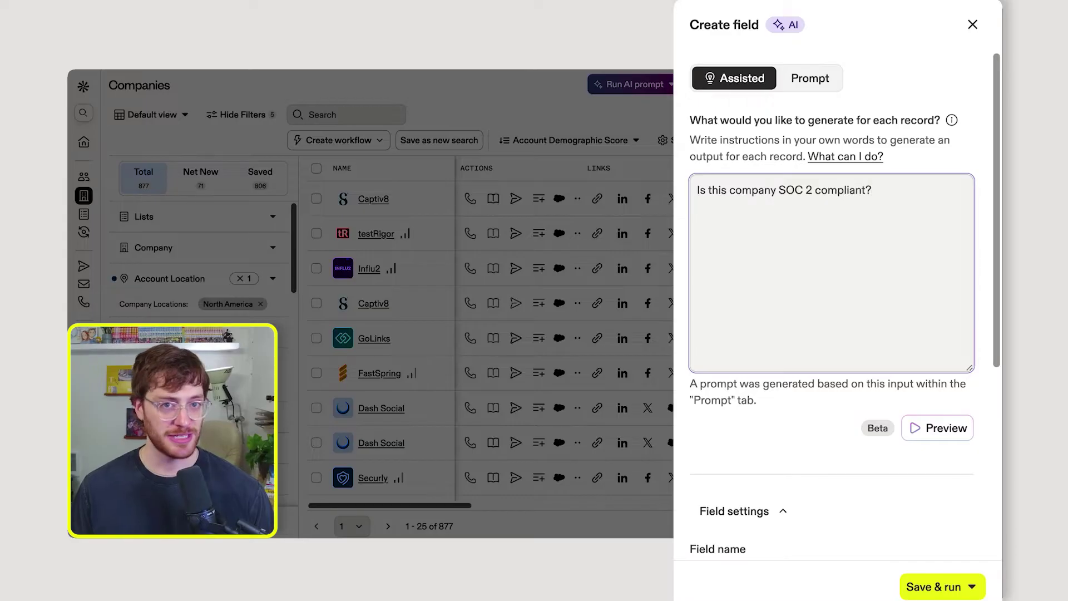
pyautogui.click(924, 430)
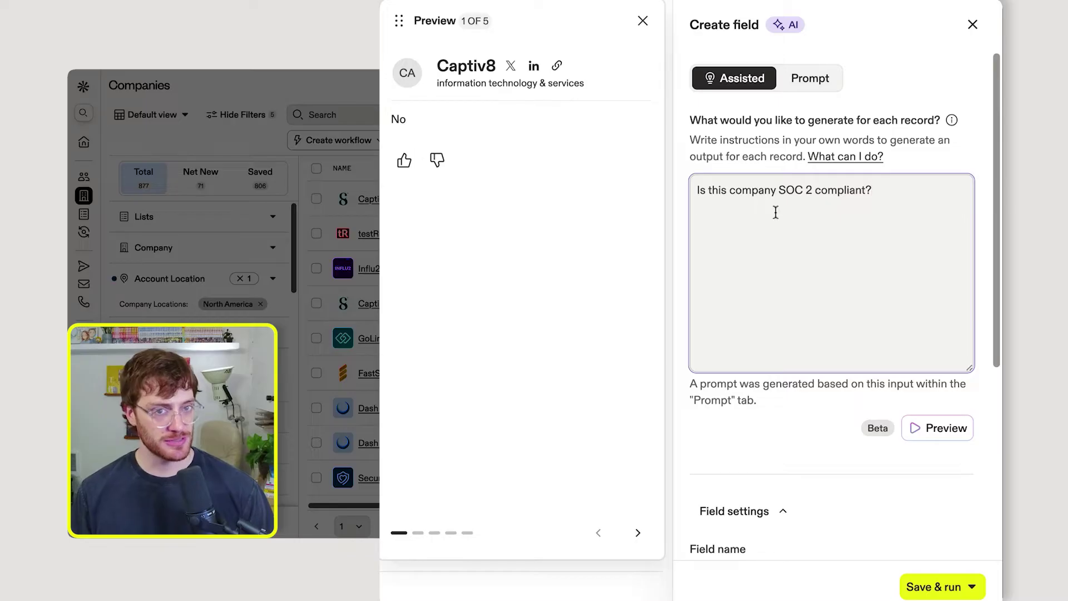
# Review Captiv8's 'No' SOC 2 answer, its generated prompt, and the Save & run options.
pyautogui.click(809, 83)
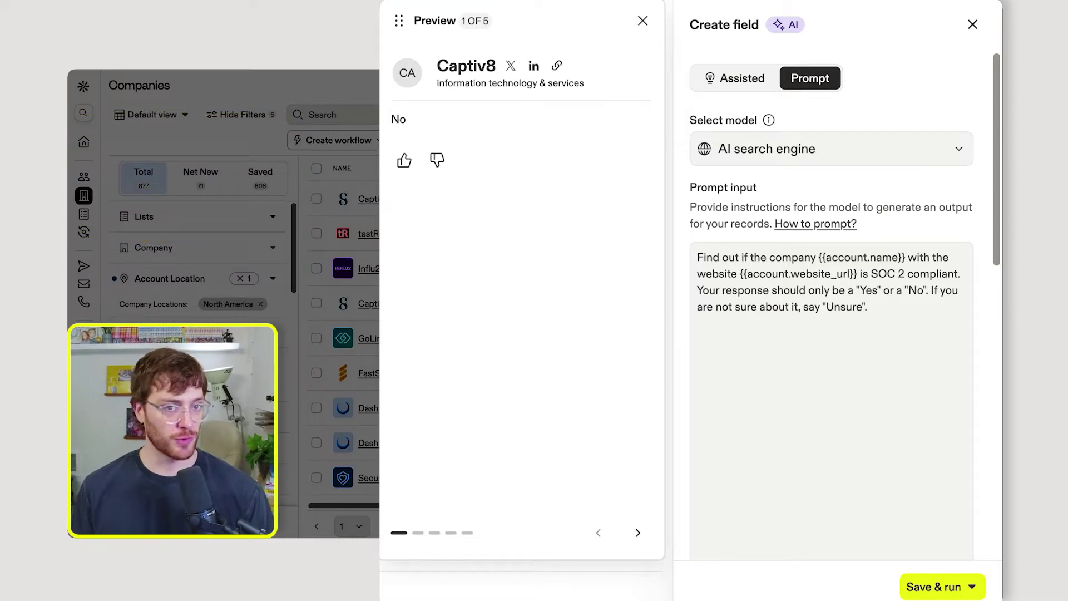
pyautogui.click(951, 585)
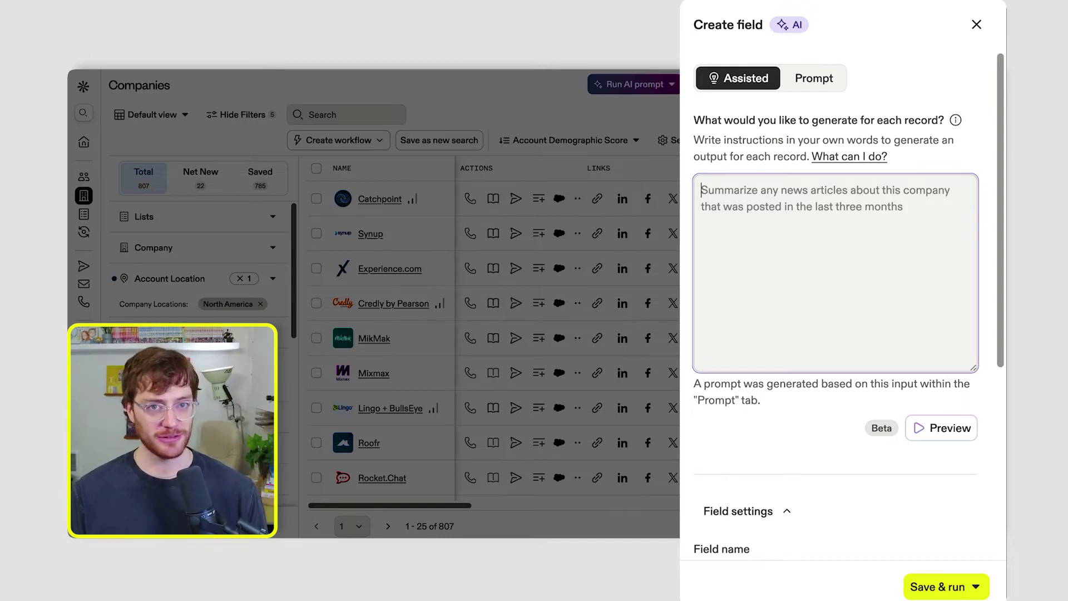
pyautogui.write('is this company hiring for t')
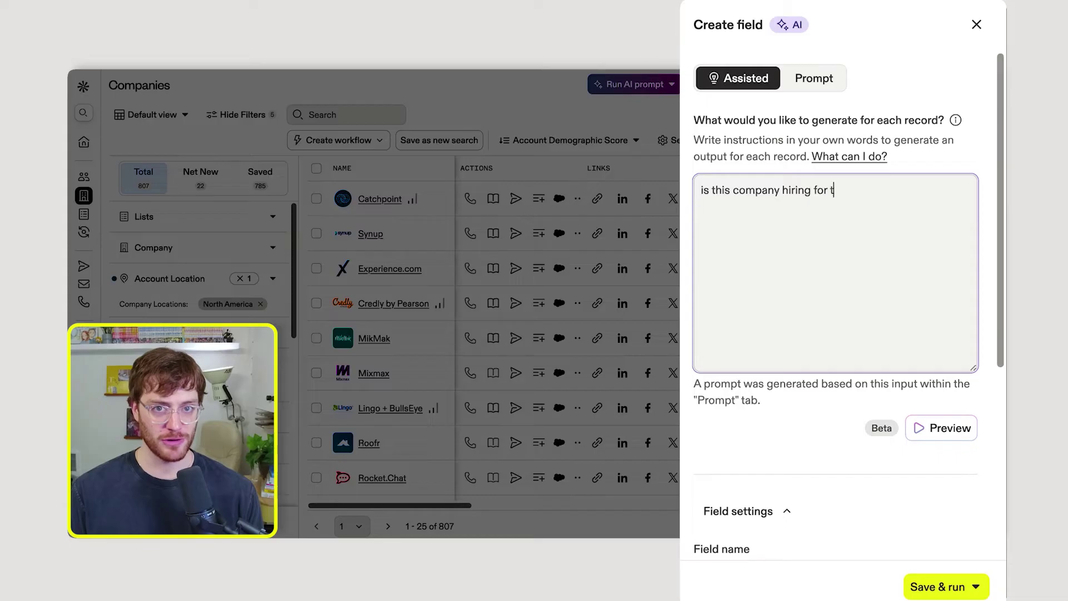
pyautogui.write('eam?')
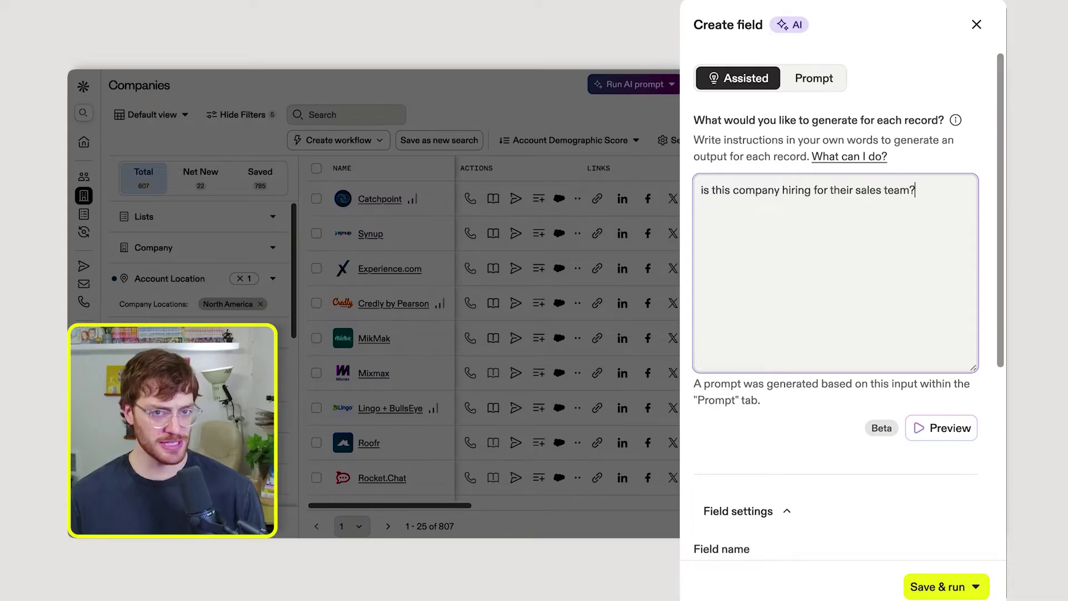
# Preview the sales-team hiring question, which answers 'Yes' for Catchpoint, and inspect its generated prompt.
pyautogui.click(947, 427)
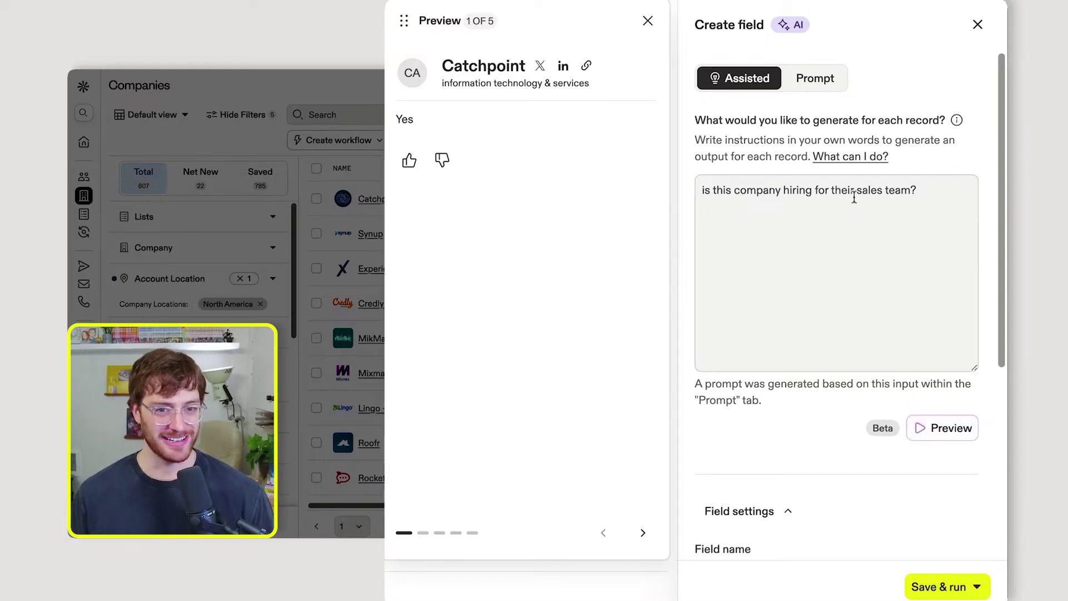
pyautogui.click(821, 82)
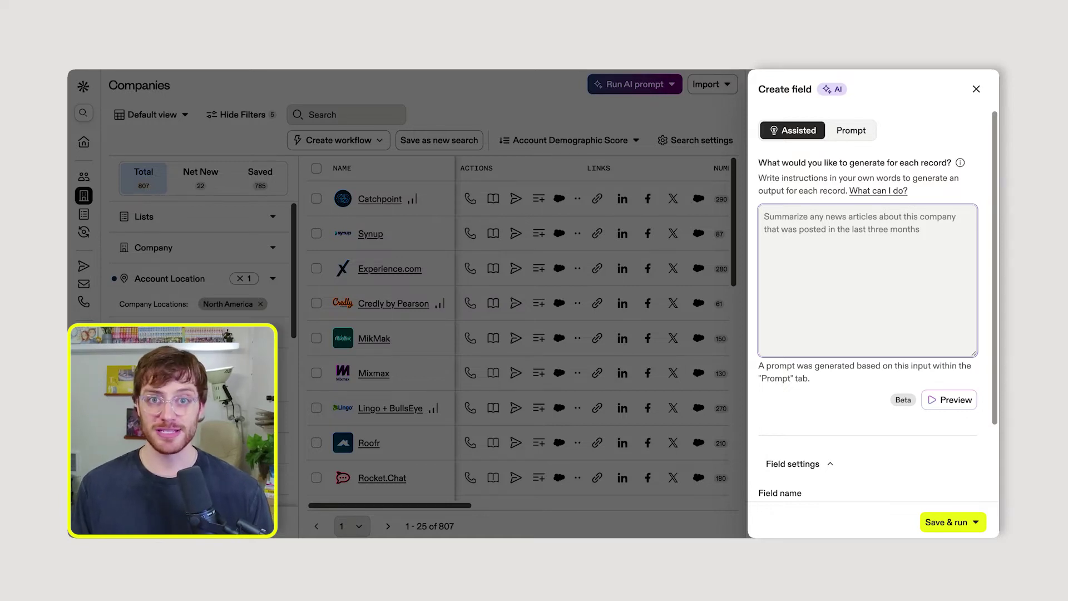
pyautogui.write('tell me ')
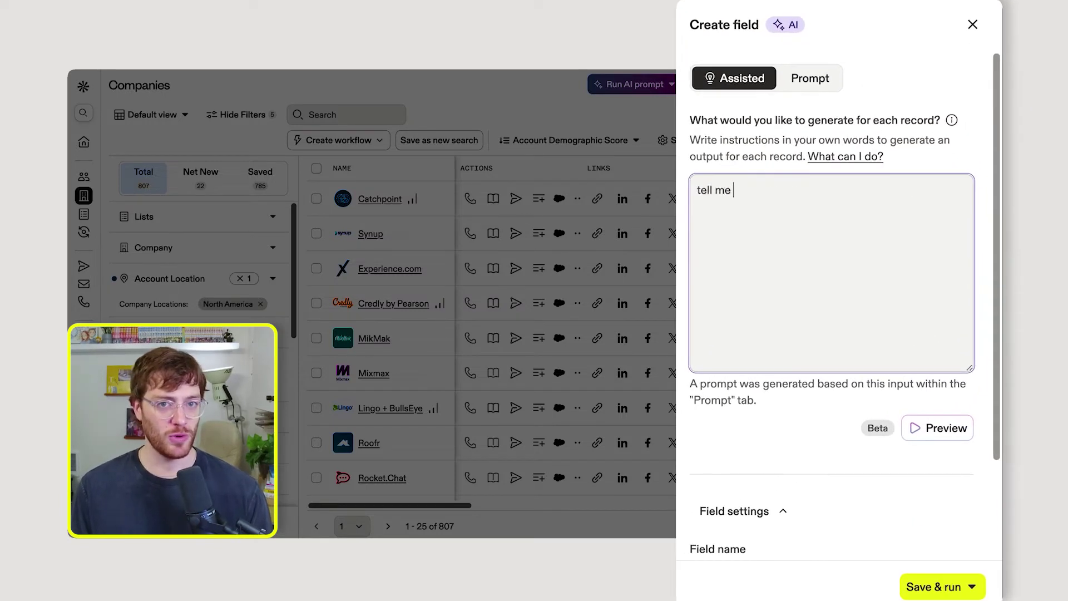
pyautogui.write("what this company's offering ")
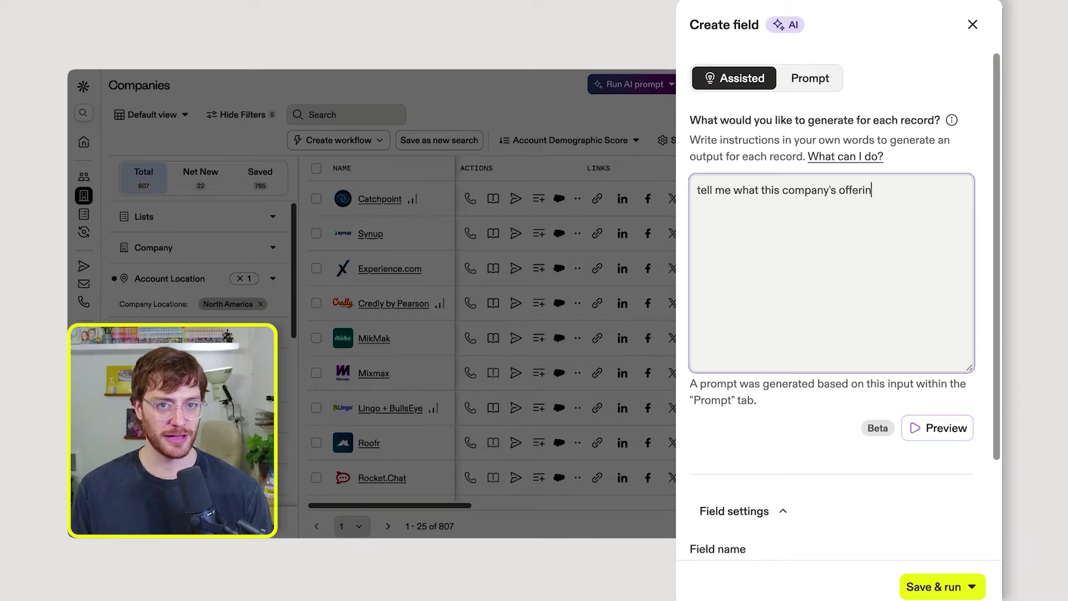
pyautogui.write('is')
# Preview Catchpoint's answer to 'tell me what this company's offering is' and check the generated prompt.
pyautogui.click(946, 429)
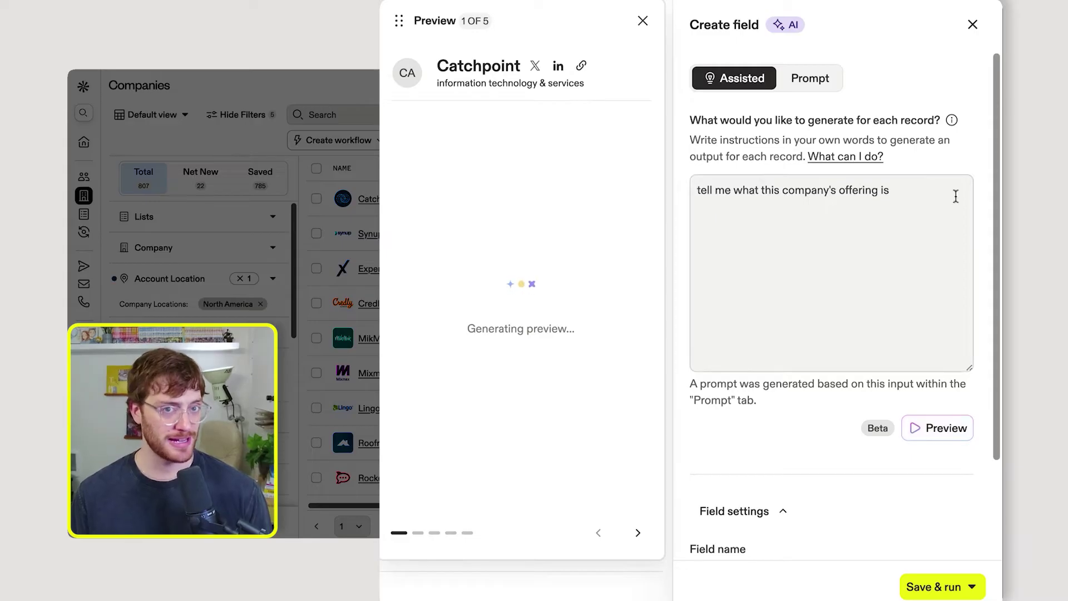
pyautogui.click(814, 80)
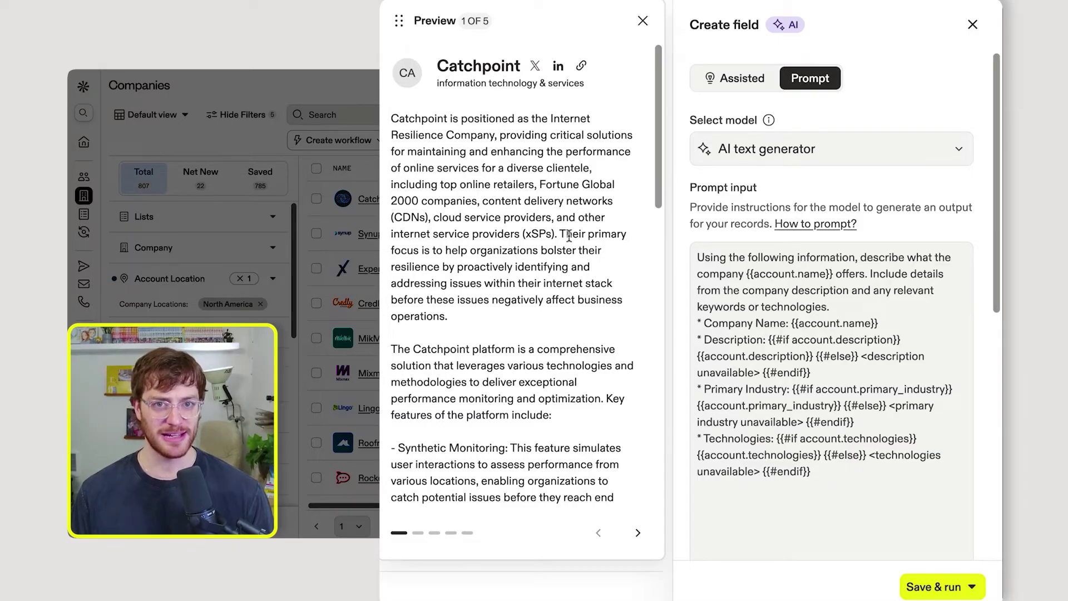
pyautogui.click(746, 77)
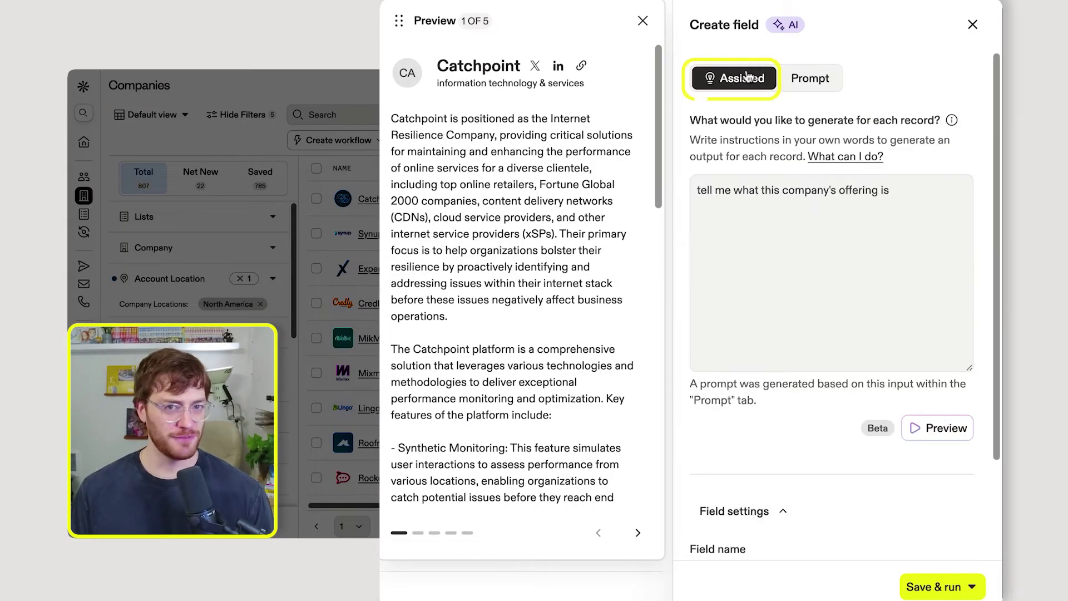
# Ask for a ten-year-old-friendly, 3–5 sentence offering explanation and preview Catchpoint, Synup and Experience.com.
pyautogui.click(825, 227)
pyautogui.write(", and explain it like I'm ten years o")
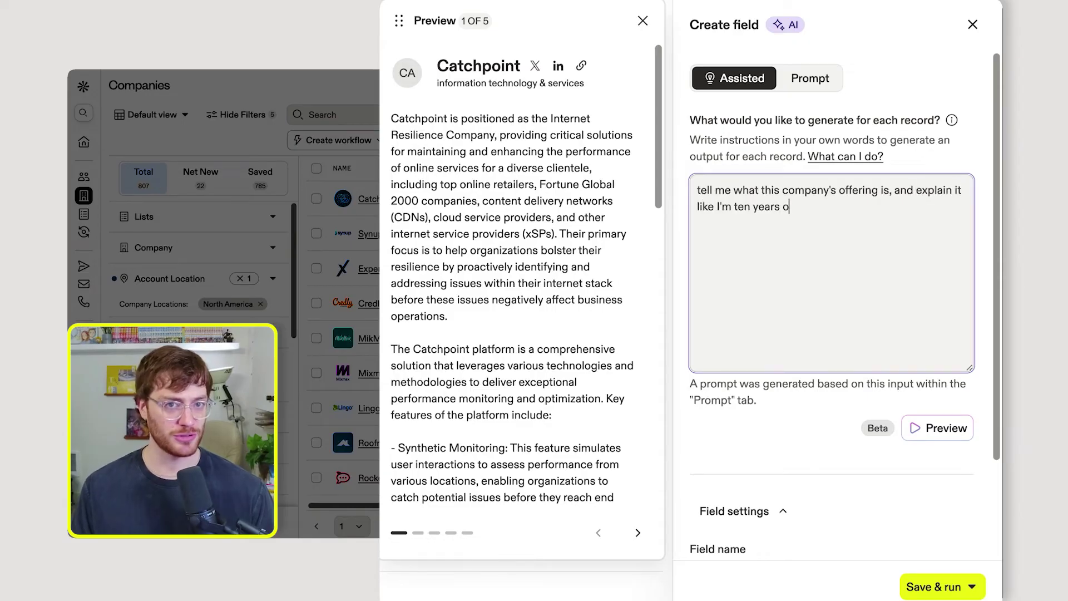
pyautogui.write('ld')
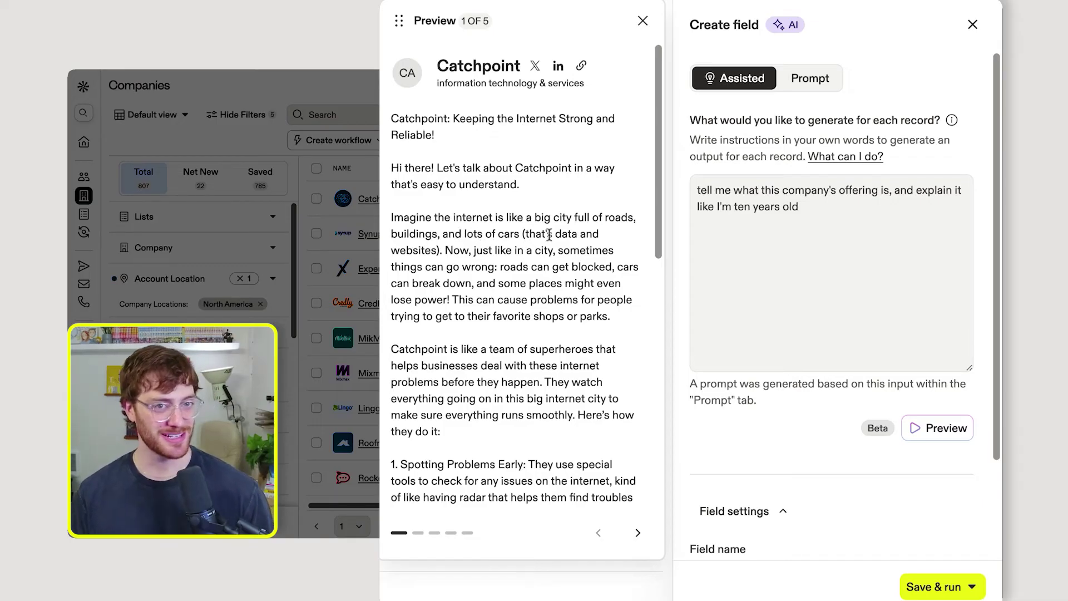
pyautogui.click(799, 214)
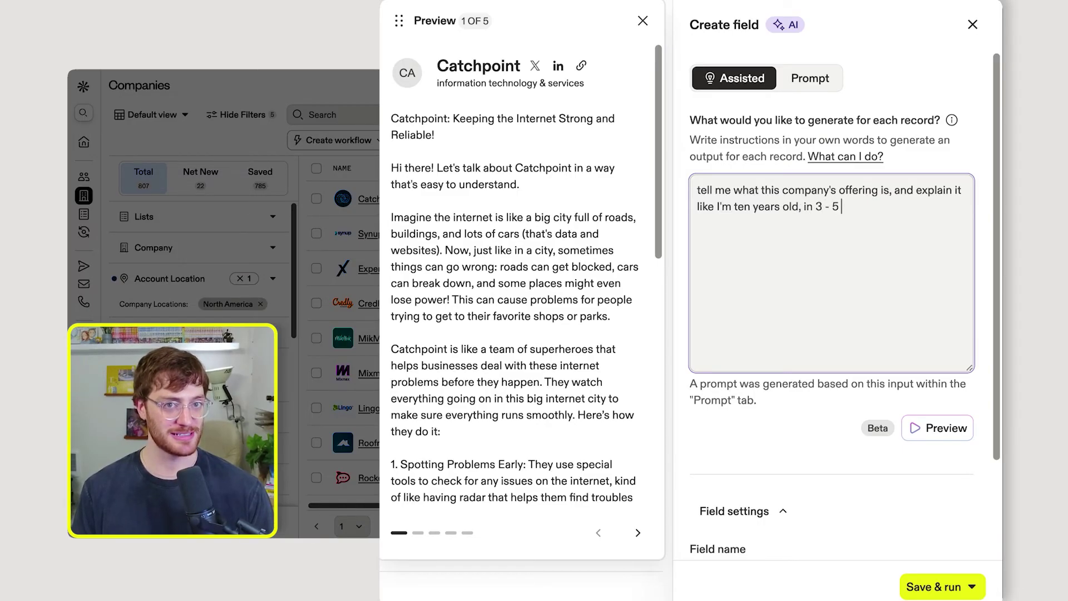
pyautogui.write('setences.')
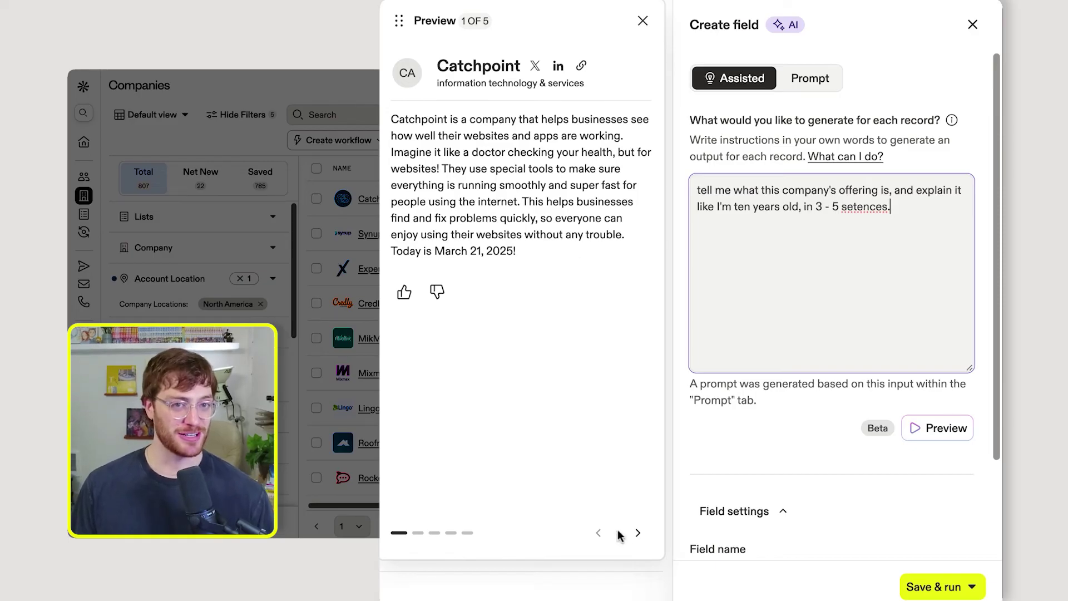
pyautogui.click(637, 533)
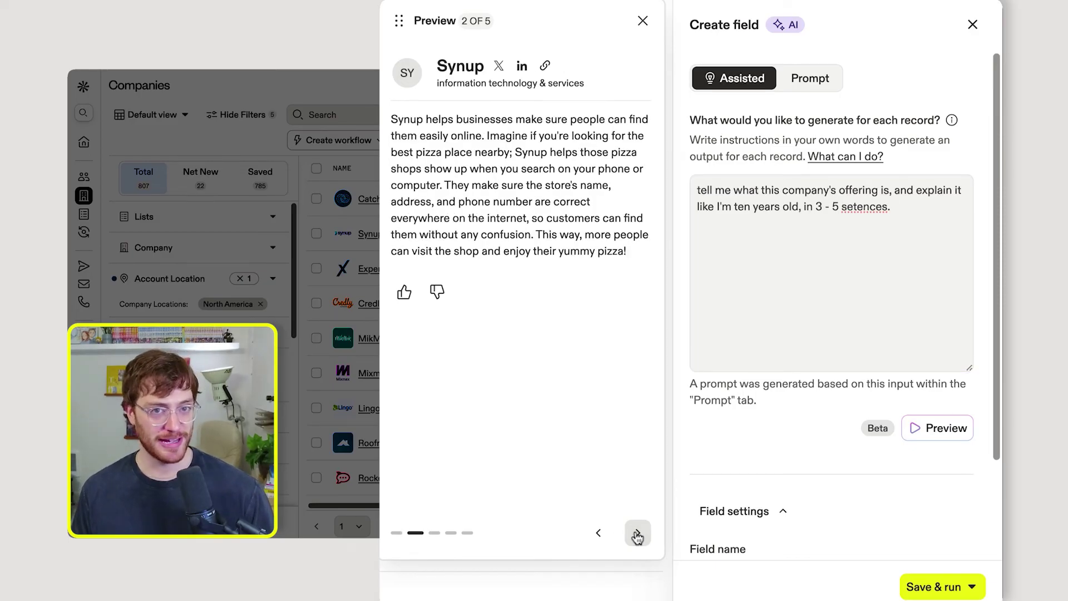
pyautogui.click(637, 533)
pyautogui.click(866, 214)
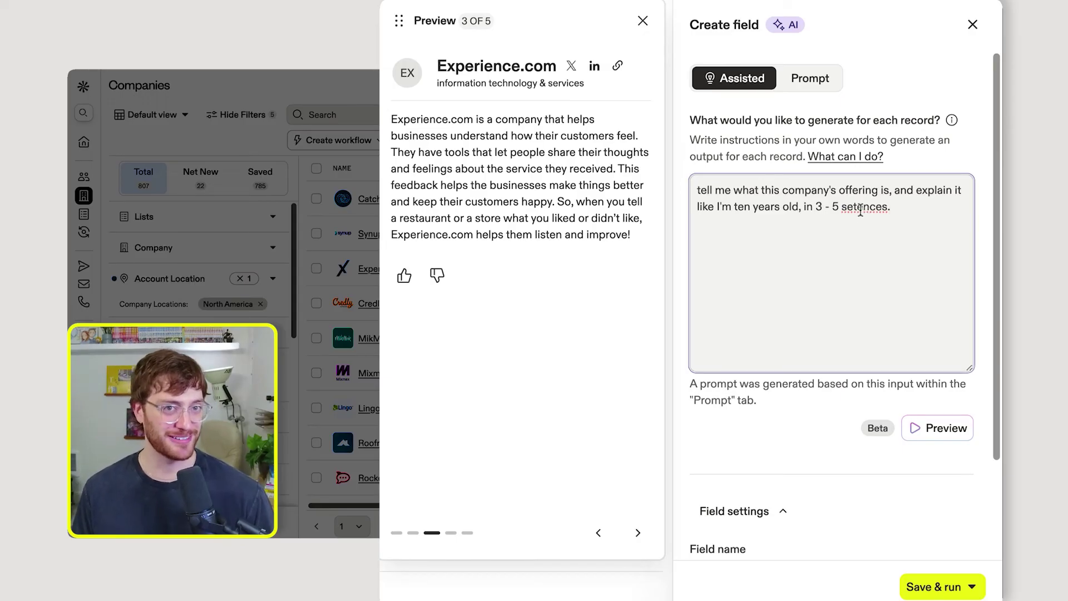
pyautogui.click(815, 83)
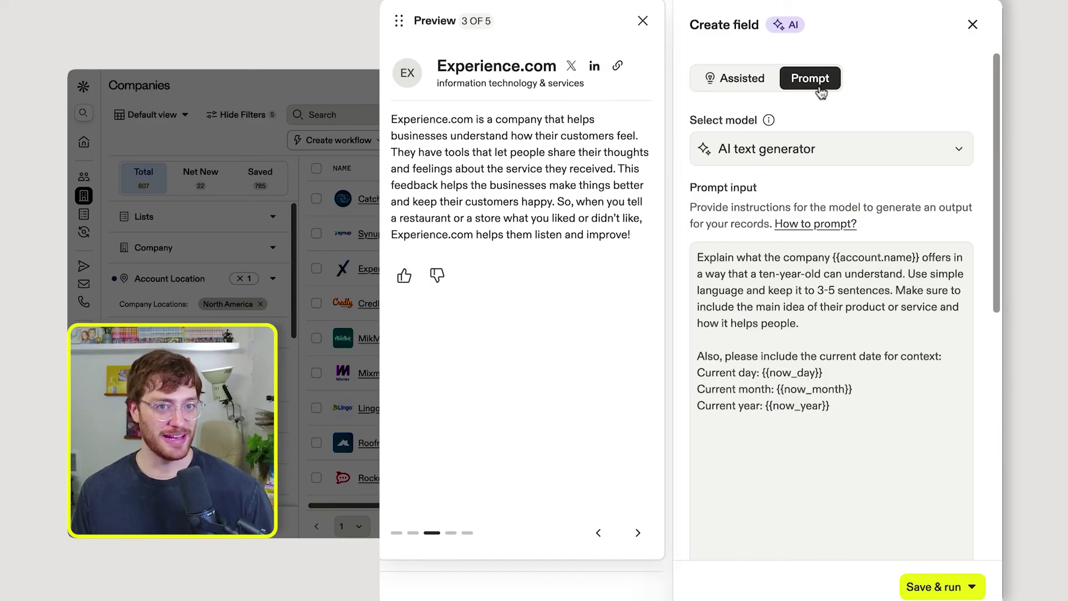